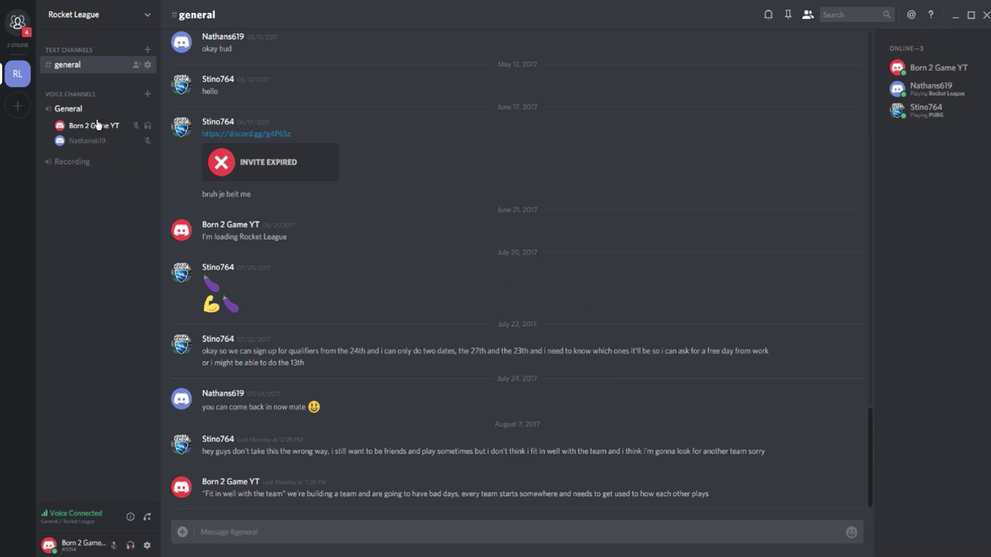
Check the Rocket League server's region in its server settings, leaving it unchanged
click(148, 20)
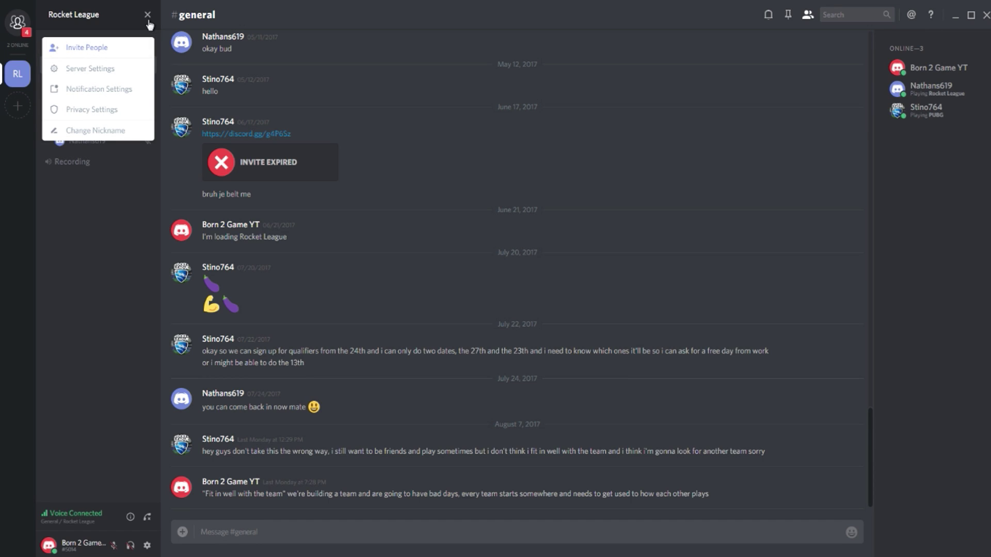
click(148, 18)
click(148, 21)
click(93, 67)
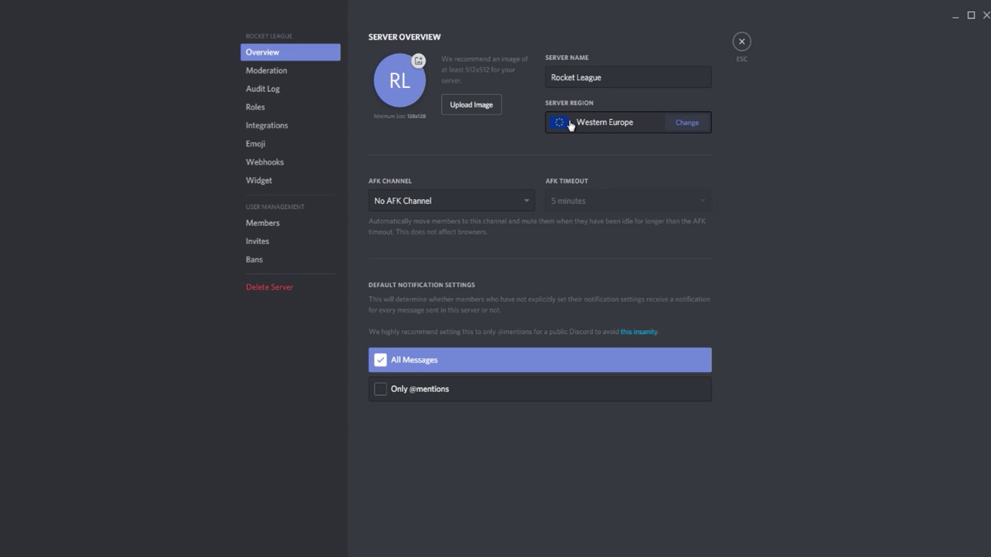
click(677, 124)
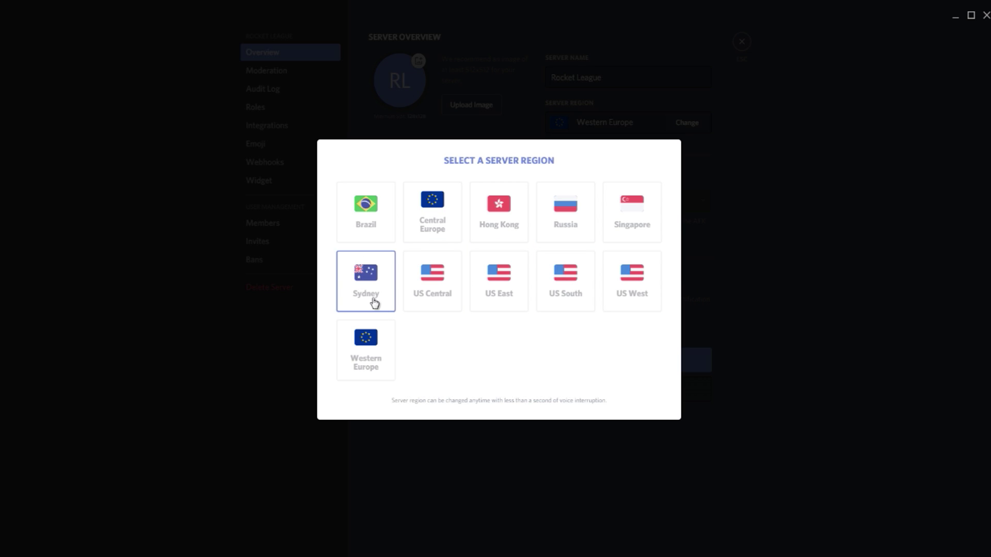
click(788, 250)
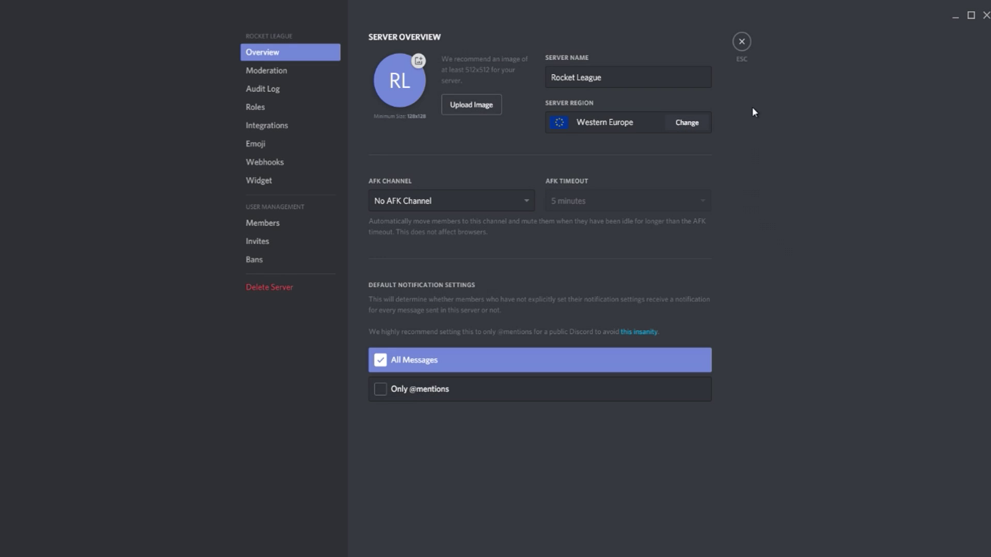
click(741, 48)
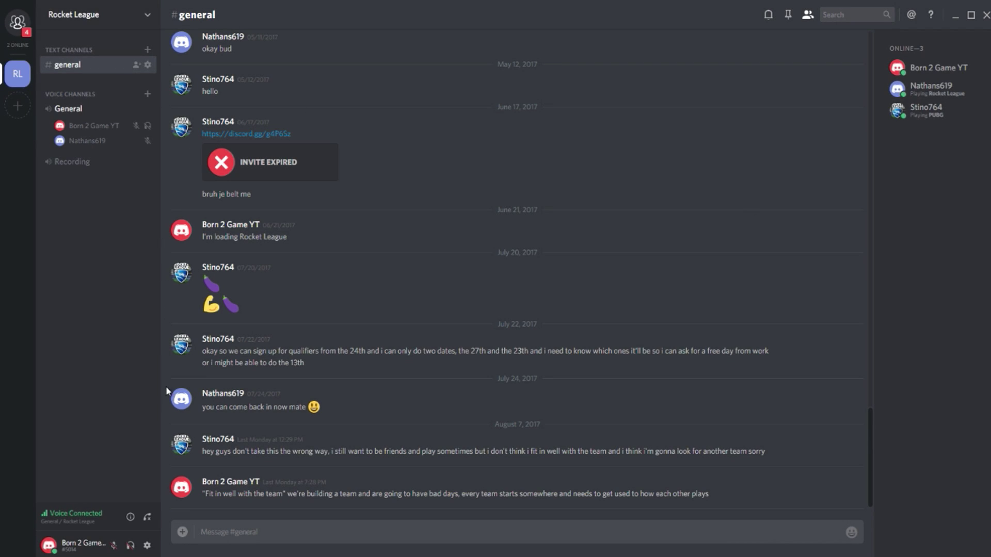
Go to the Voice page under App Settings in User Settings
click(146, 546)
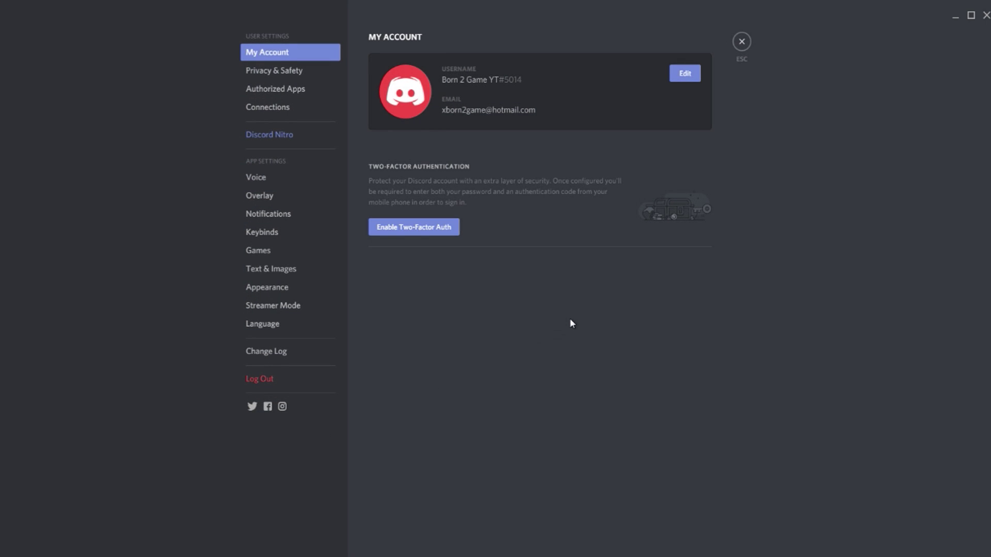
click(273, 179)
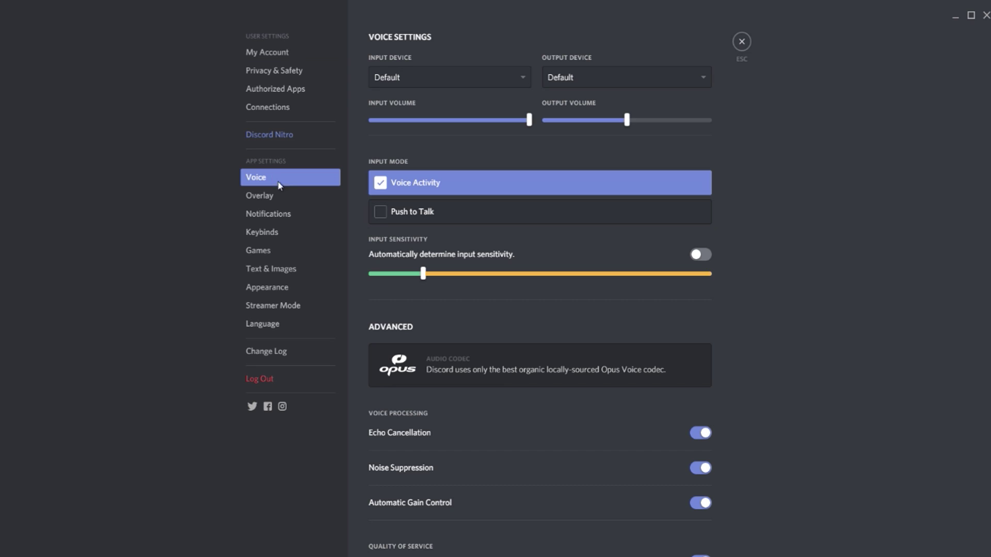
scroll(611, 284, down, 3)
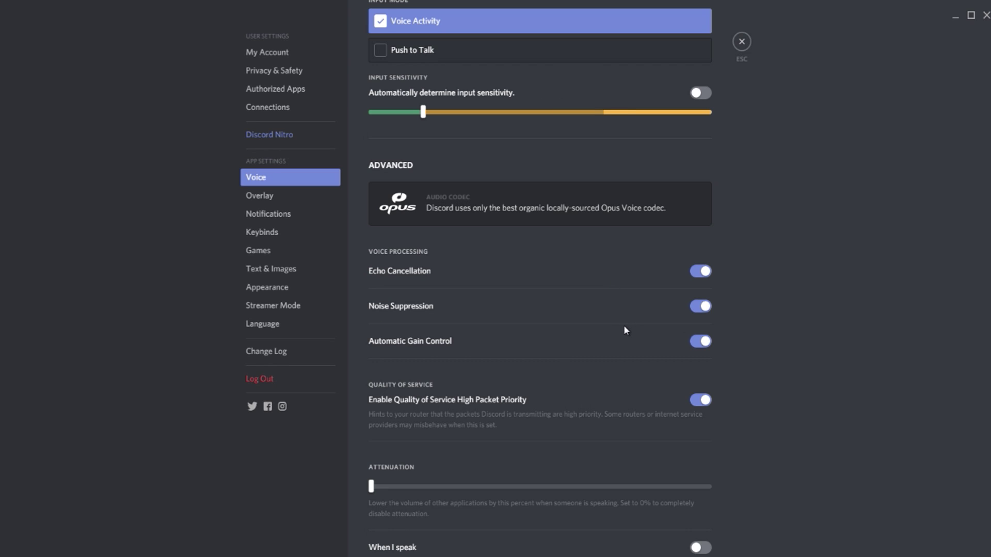
scroll(624, 331, up, 3)
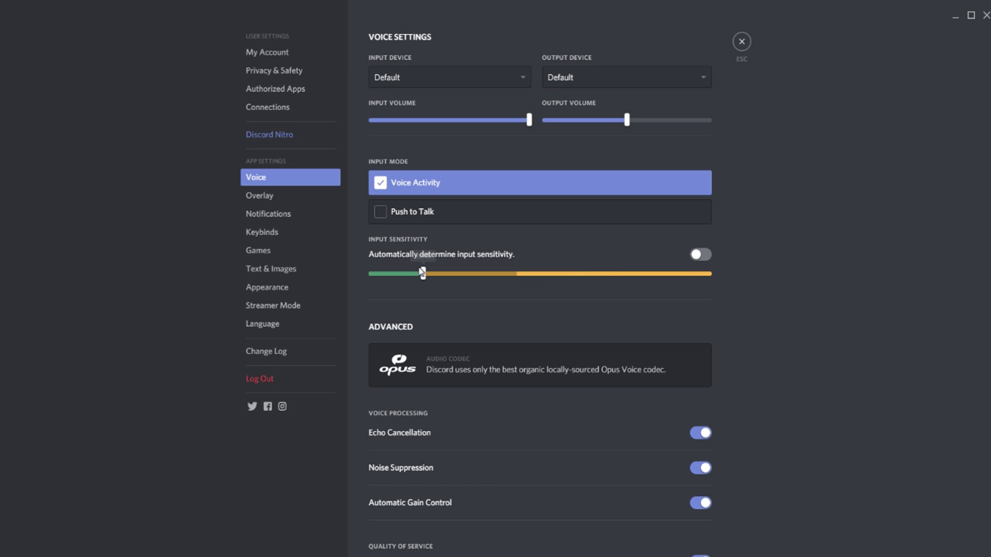
Move the manual Input Sensitivity threshold up to around -35dB
drag(423, 273, 589, 274)
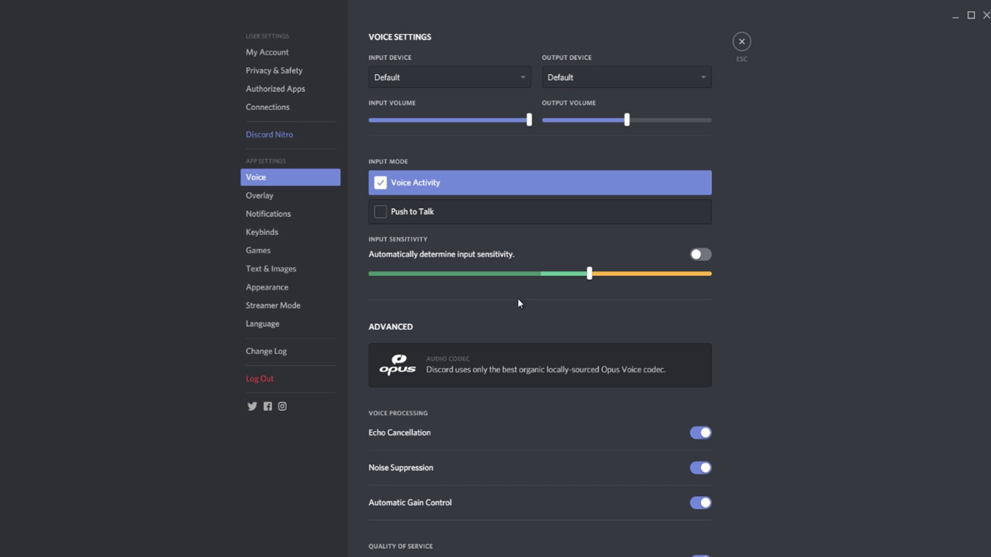
Lower the manual Input Sensitivity threshold back down to about -65dB
mouse_move(589, 272)
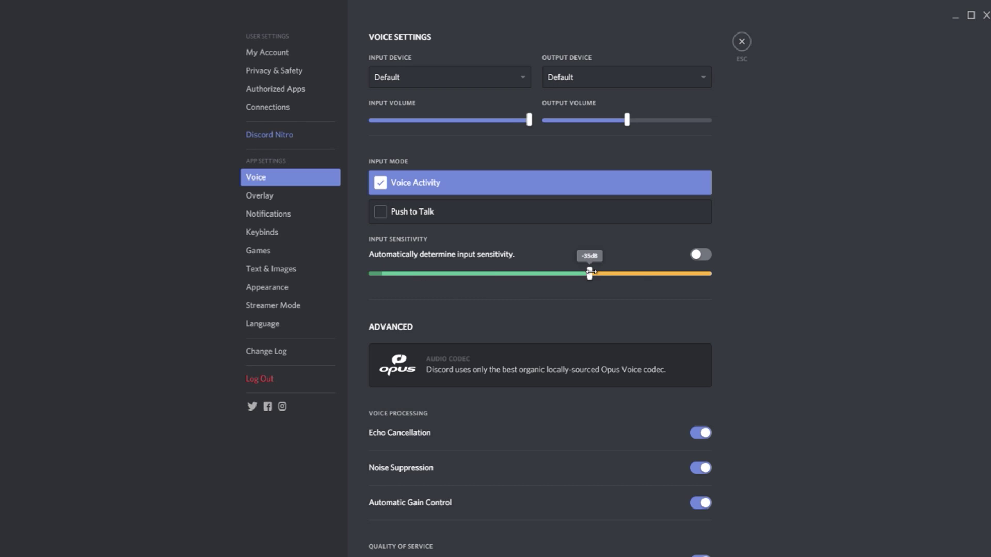
drag(590, 272, 424, 276)
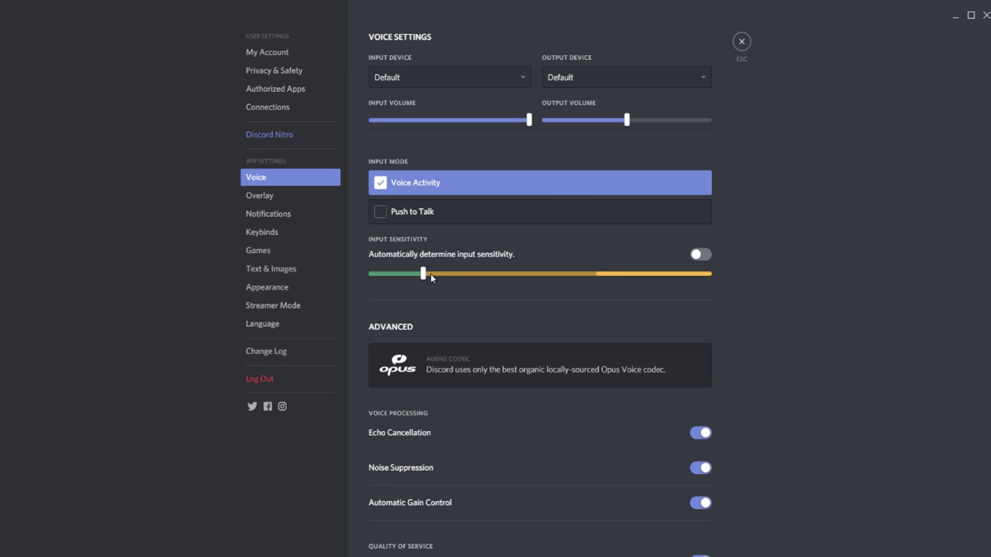
mouse_move(423, 271)
scroll(758, 229, down, 3)
Leave the Voice settings page and return to the Rocket League #general chat
scroll(757, 229, up, 1)
scroll(758, 225, up, 2)
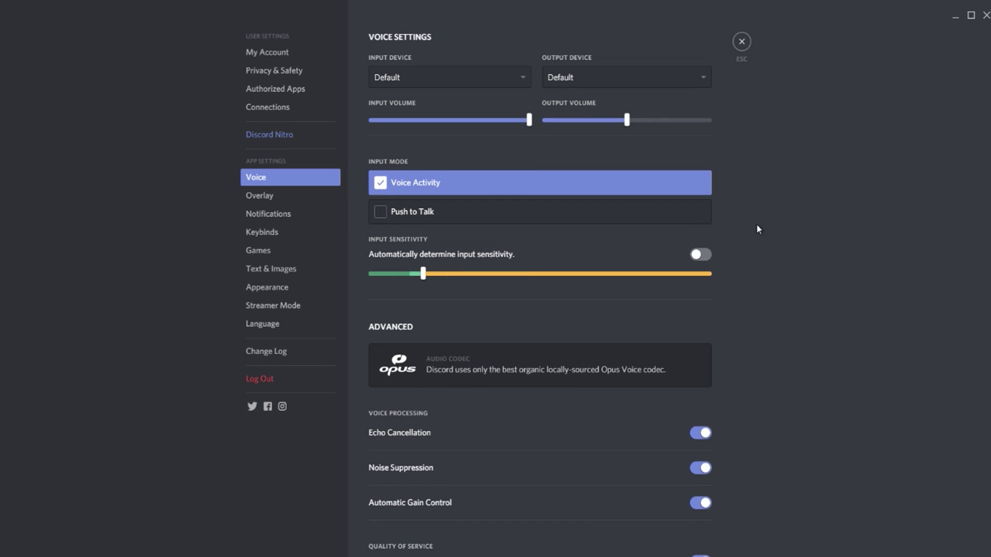
click(748, 50)
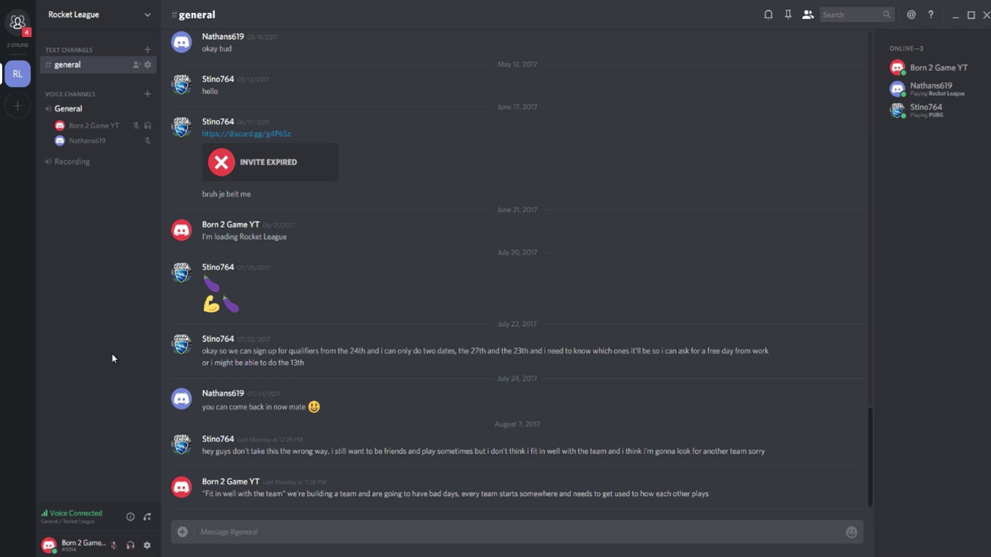